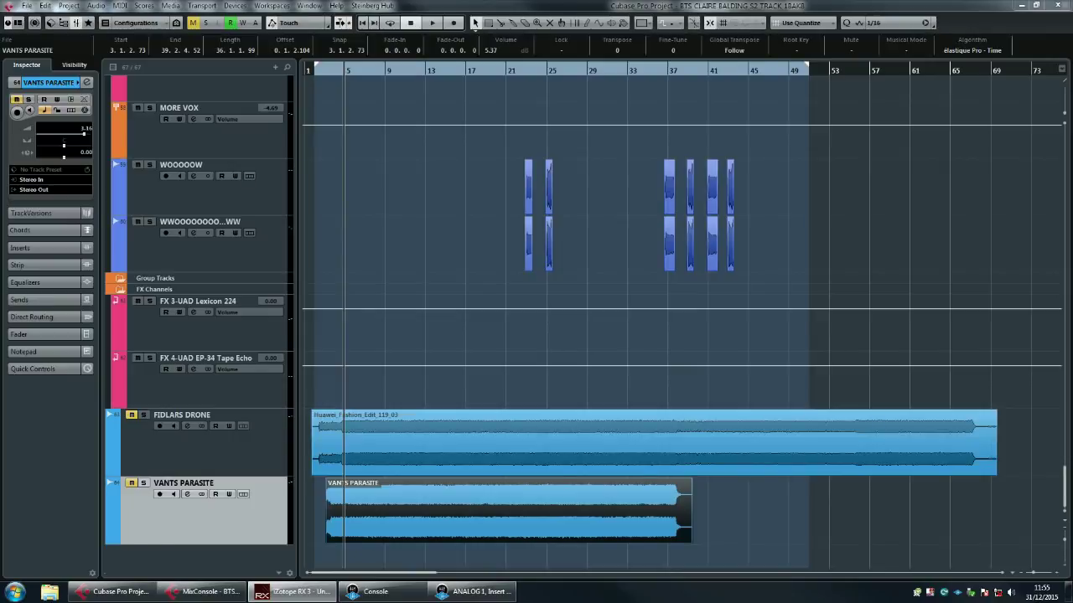
- Solo the FIDLARS DRONE reference track and audition it from bar 5
key("Up")
key("Down")
key("Up")
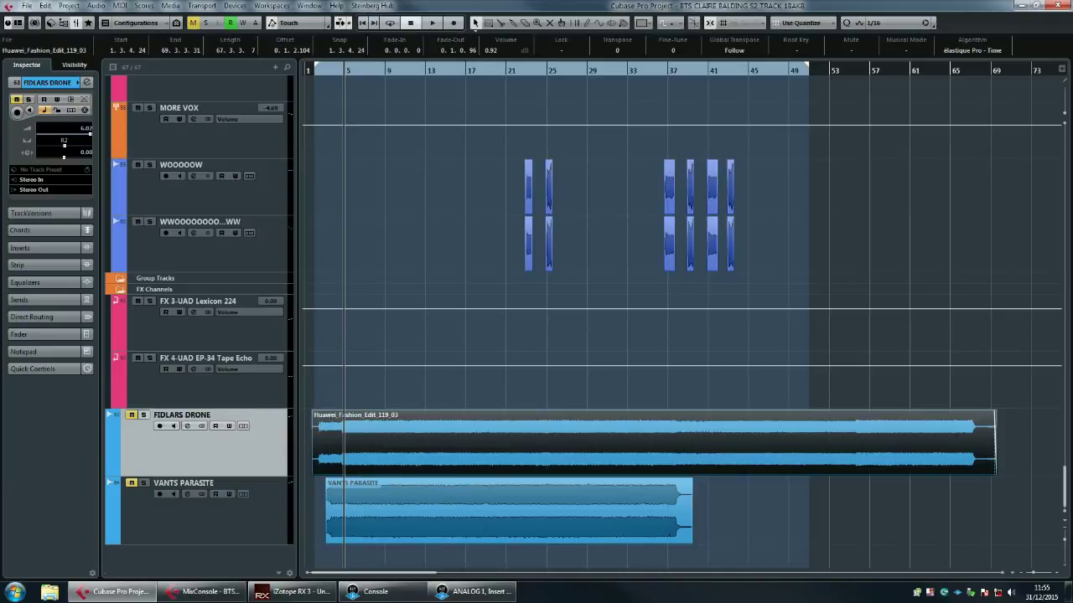
key("s")
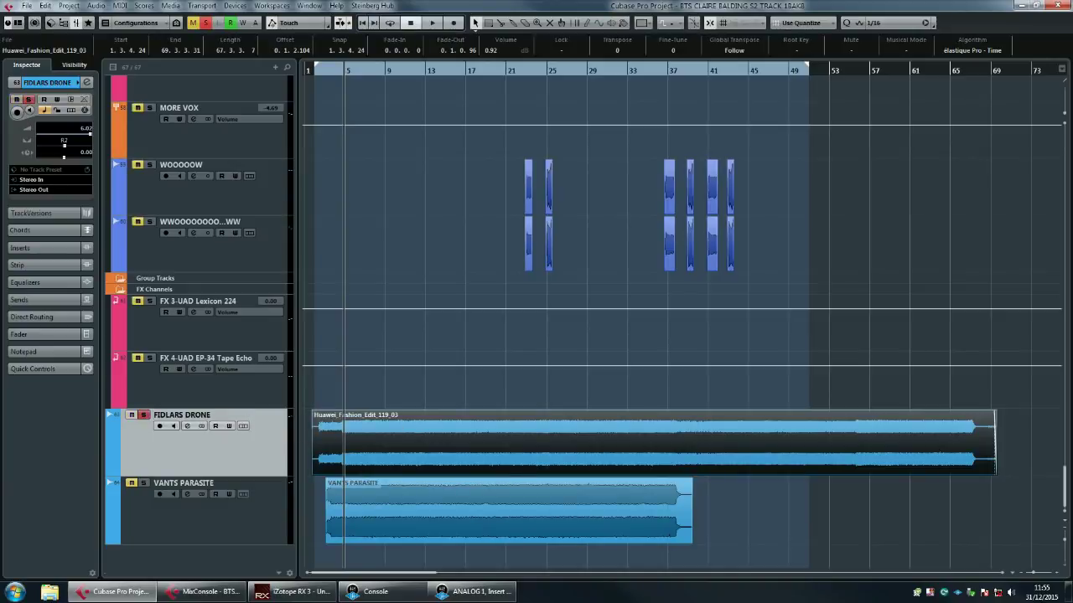
key("space")
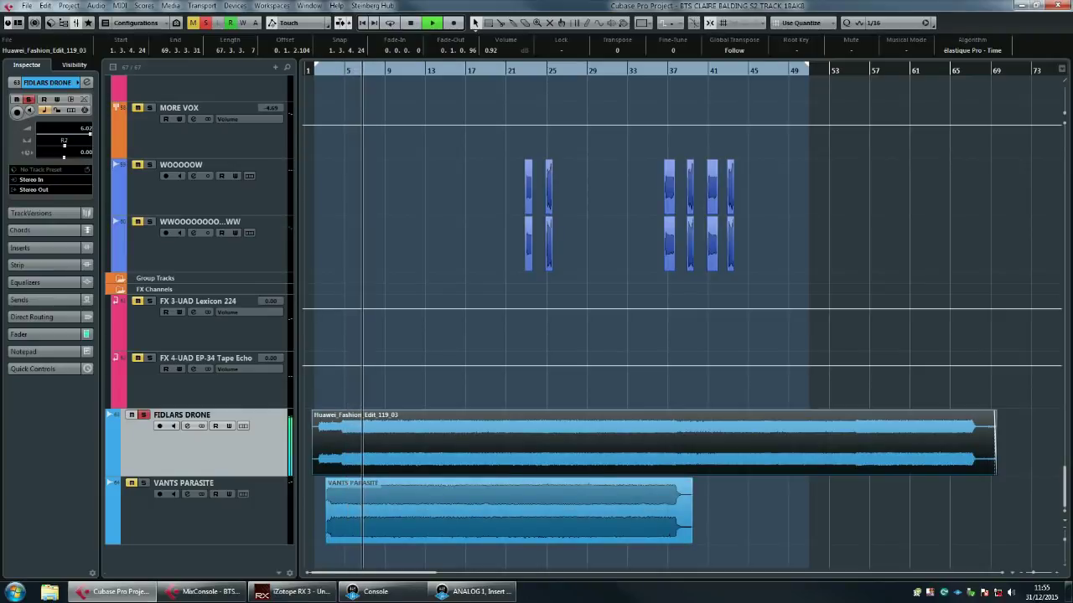
key("space")
- Audition the VANTS PARASITE reference track in solo from bar 5 and return it to muted without solo
left_click(210, 511)
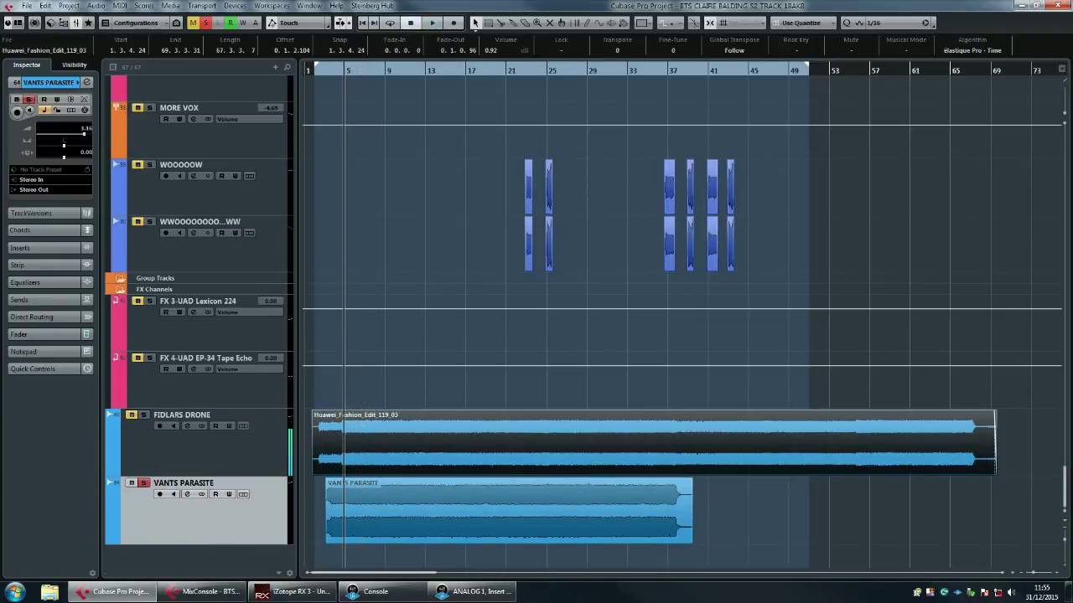
key("space")
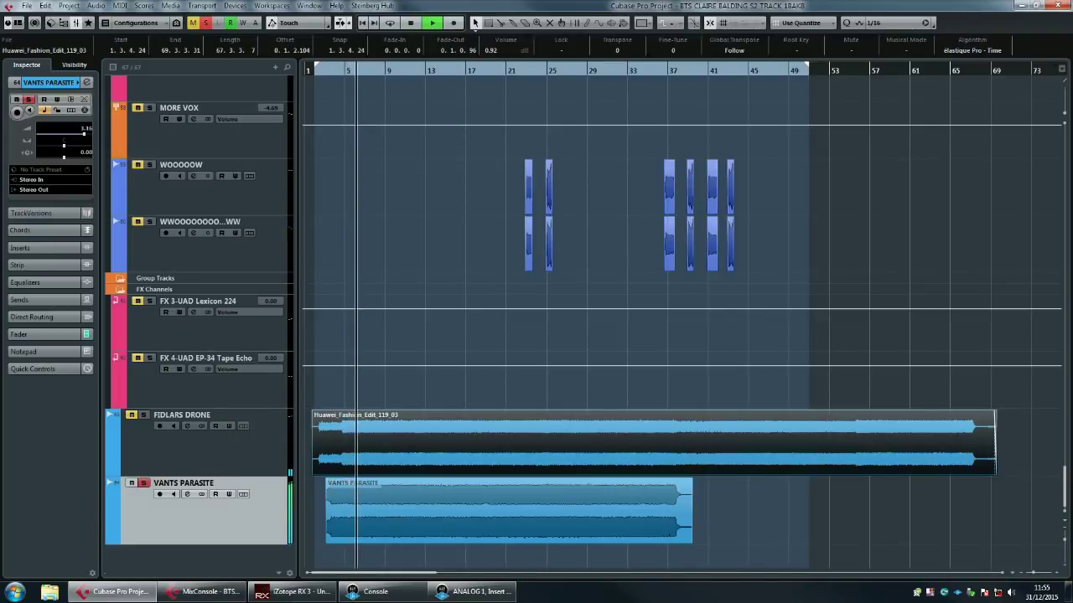
key("space")
key("s")
key("m")
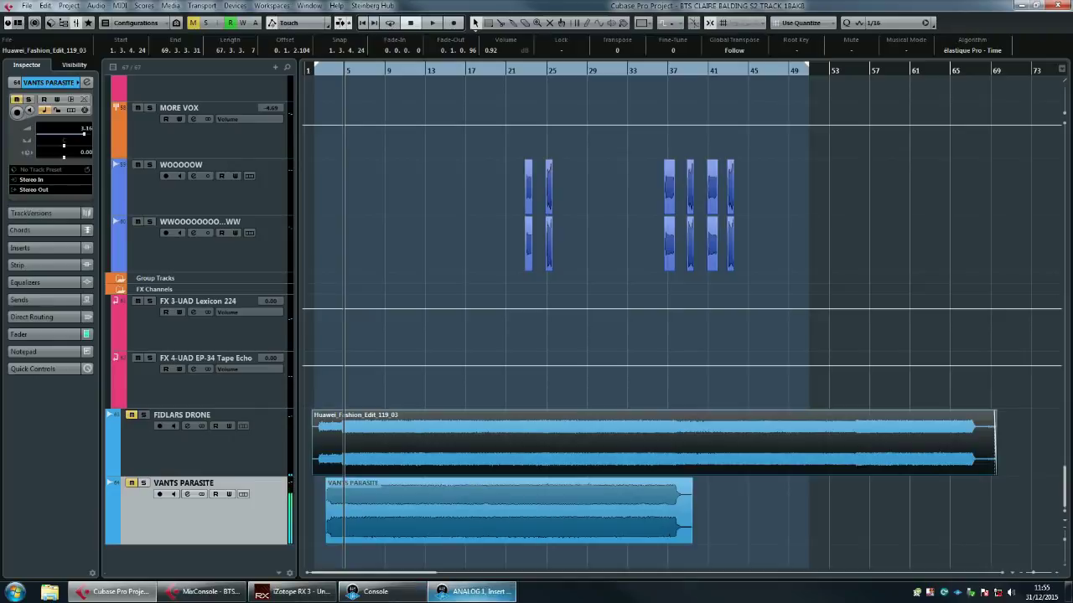
- Play the full mix from bar 5 and check its level on the Stereo Out VUMTDuo meter
key("space")
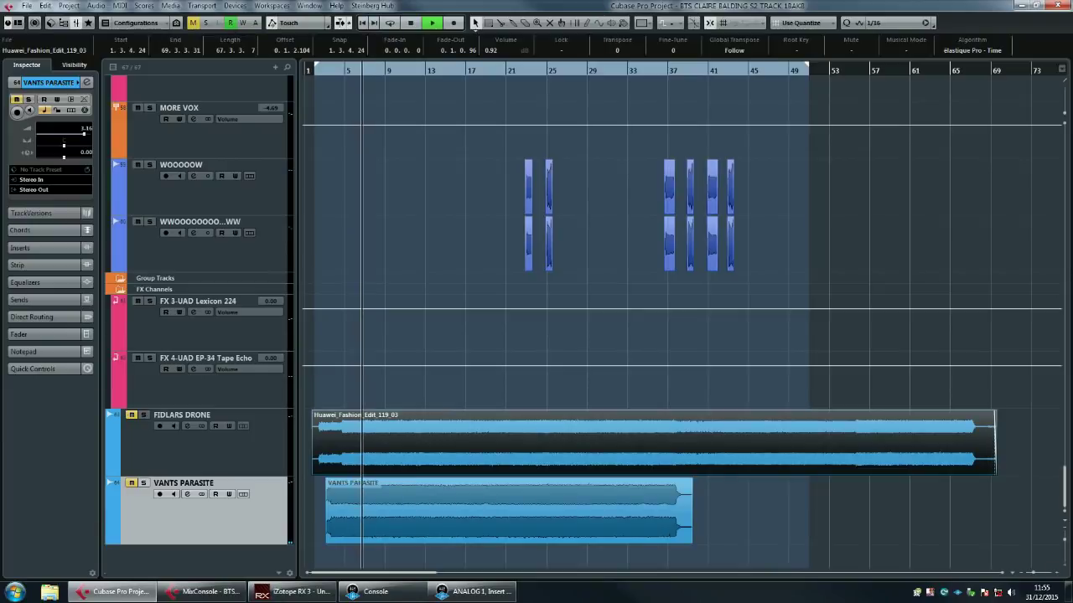
key("space")
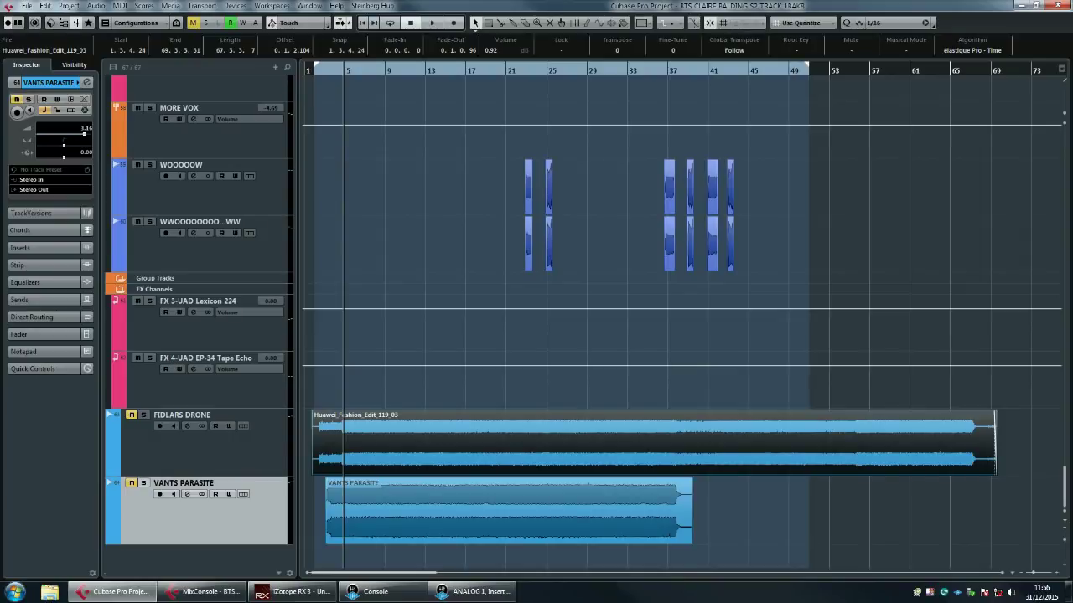
key("F3")
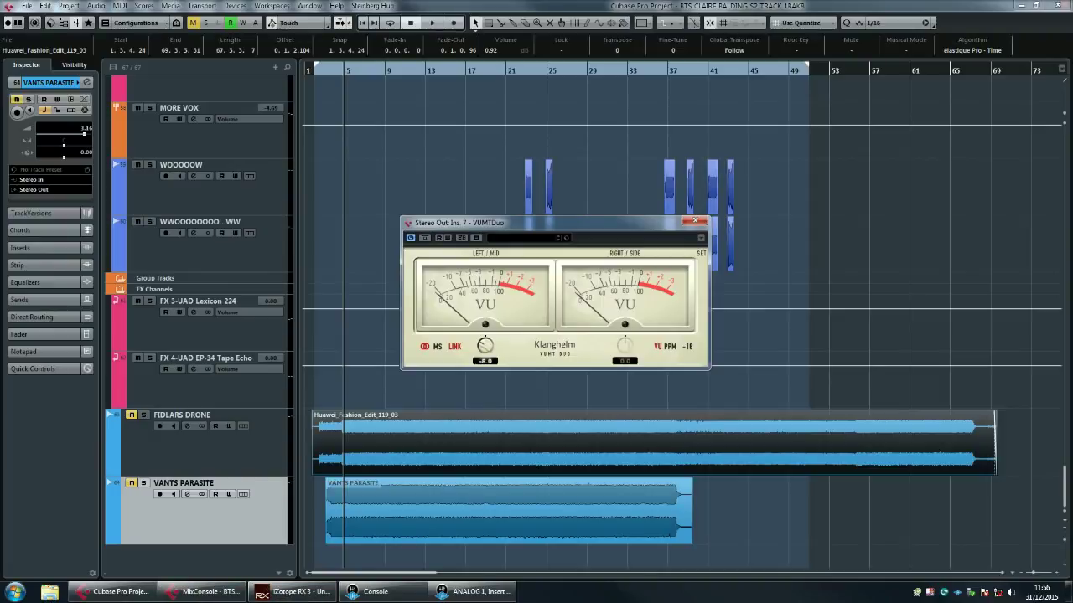
key("space")
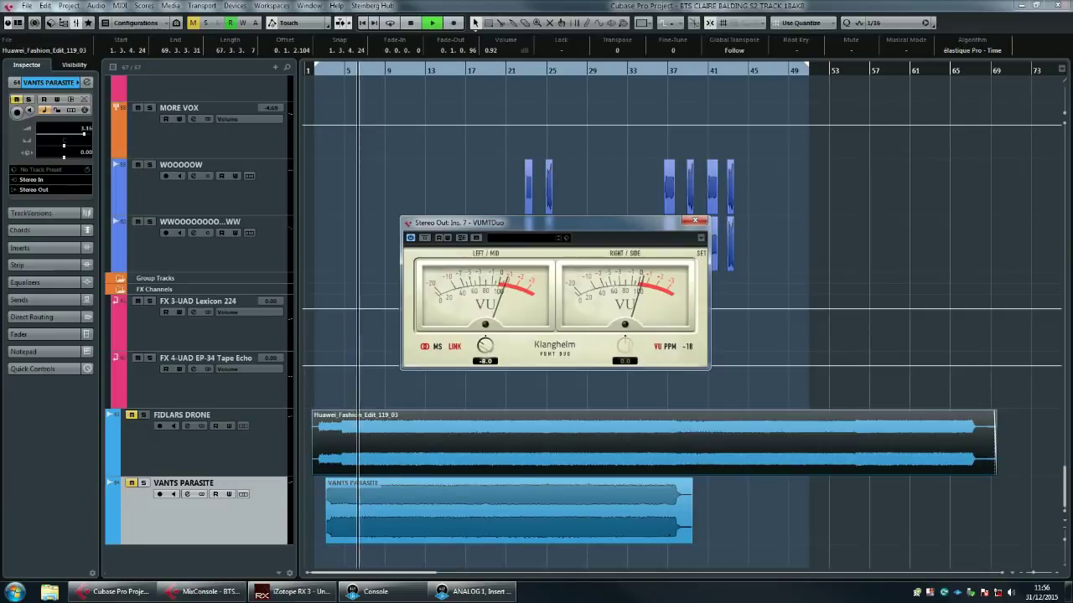
key("space")
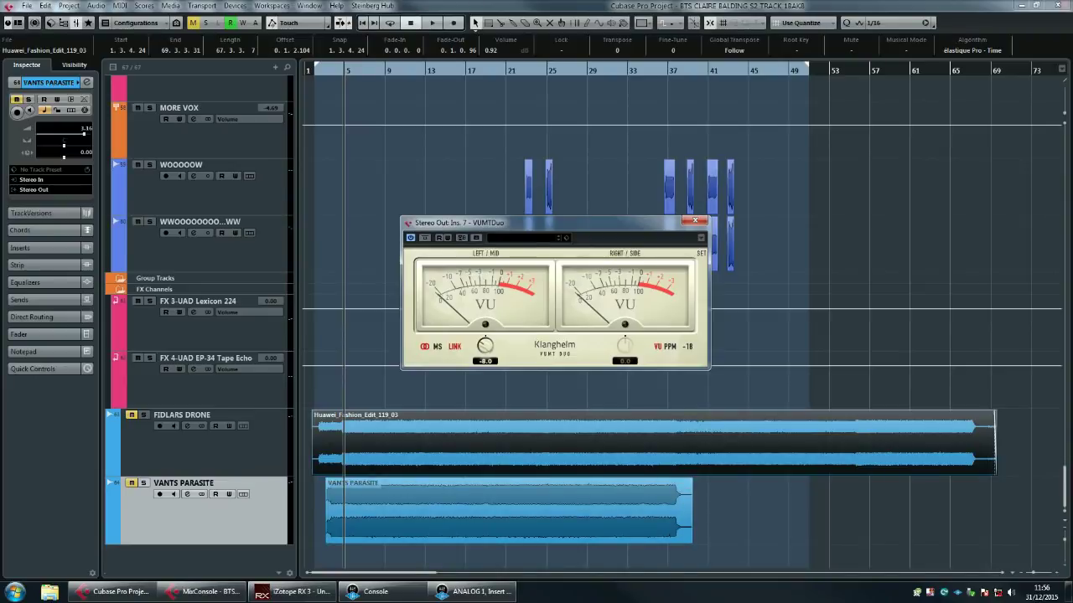
- Solo FIDLARS DRONE and play it with the VUMTDuo meter active to compare its level with the mix
left_click(210, 452)
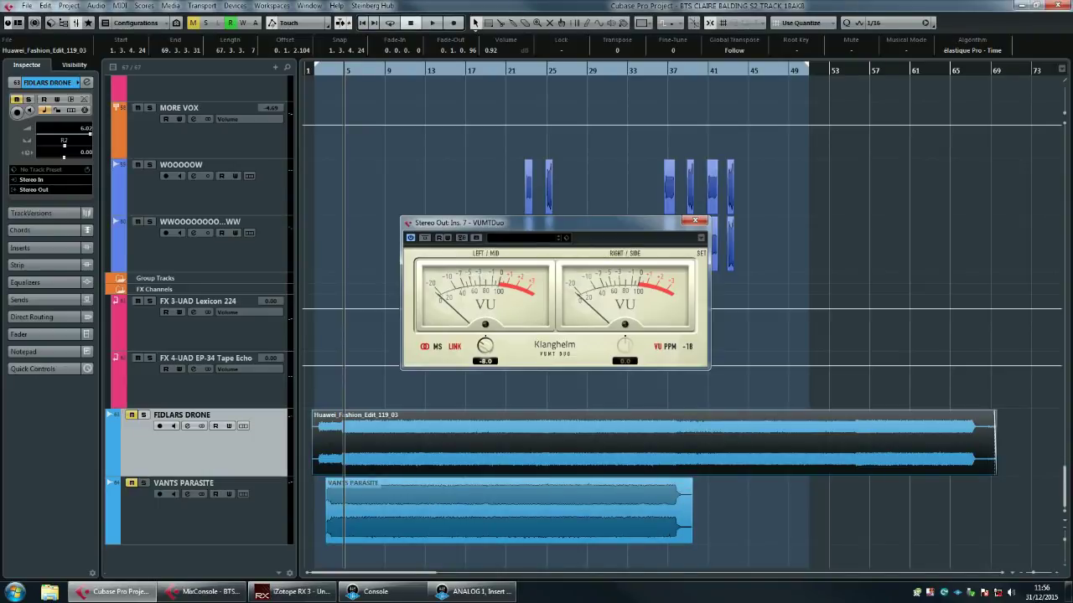
left_click(425, 237)
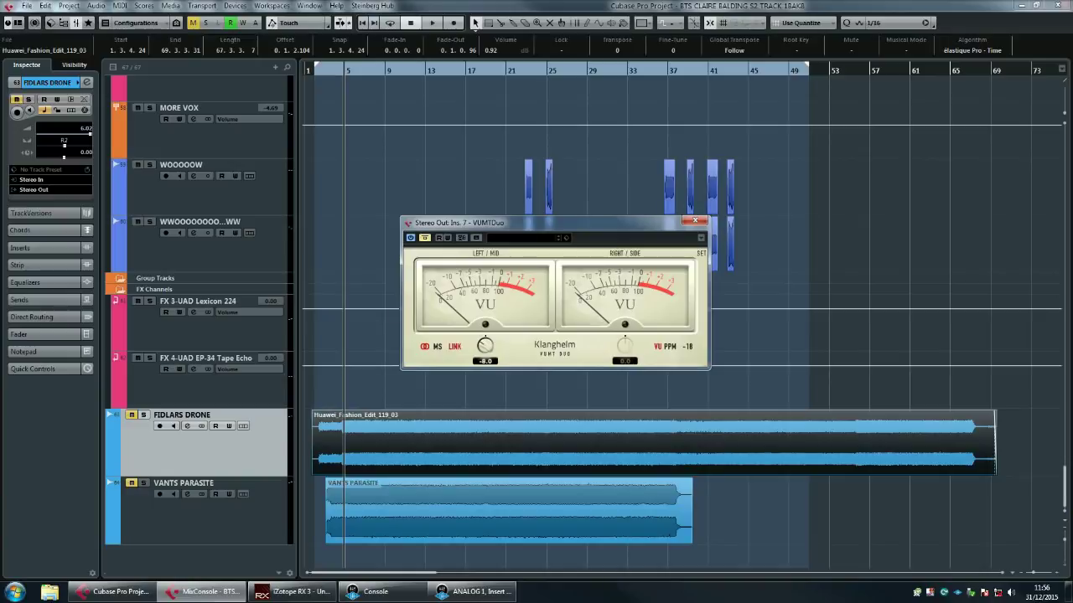
left_click(425, 237)
left_click(432, 23)
key("s")
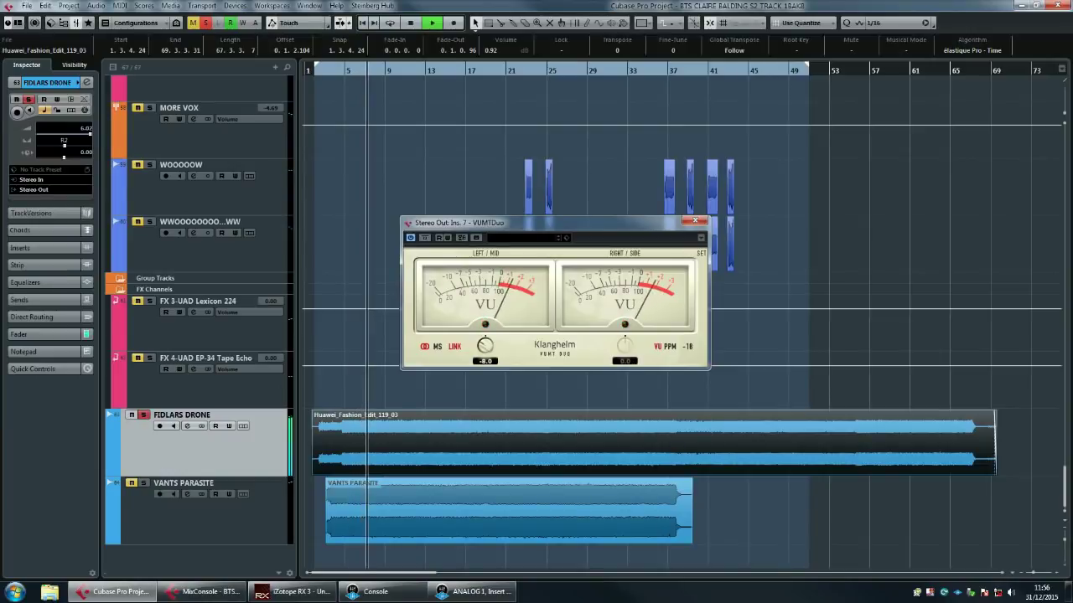
key("space")
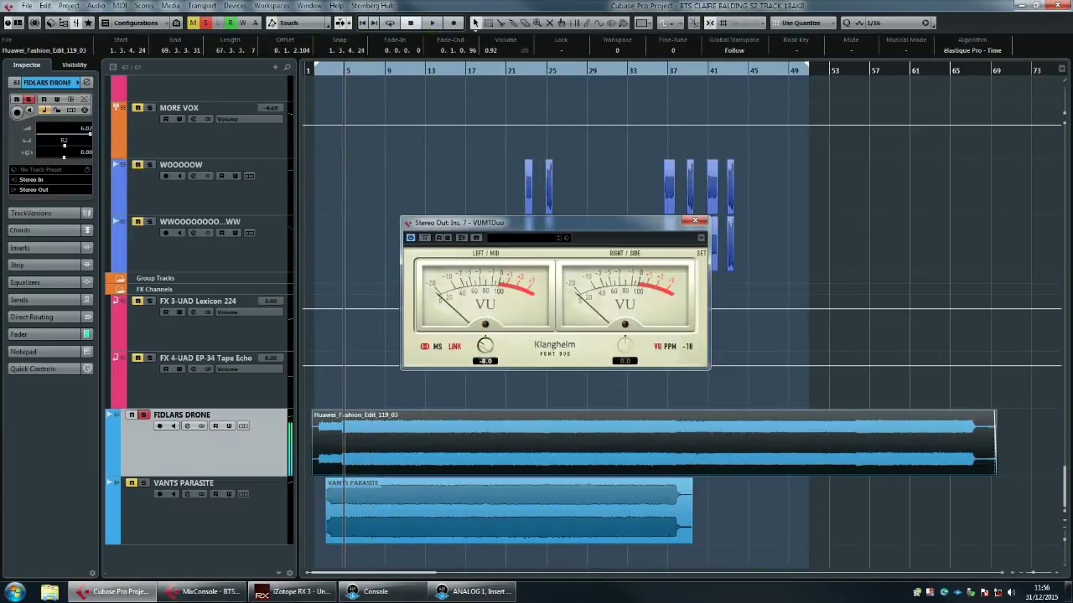
- Play the soloed VANTS PARASITE track to check its level on the VU meter, and clear the solo
key("Down")
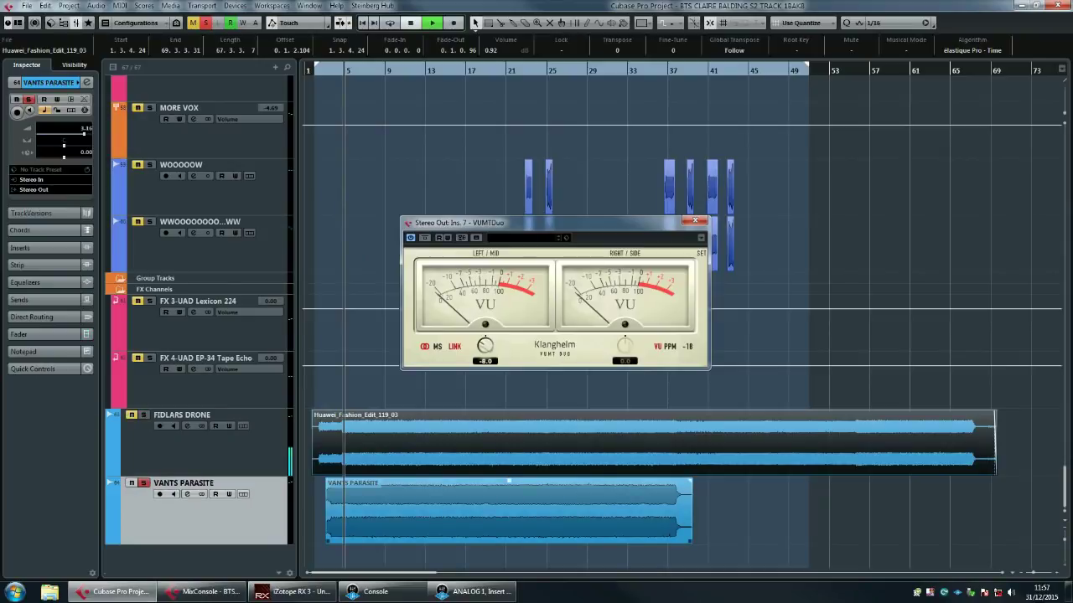
key("space")
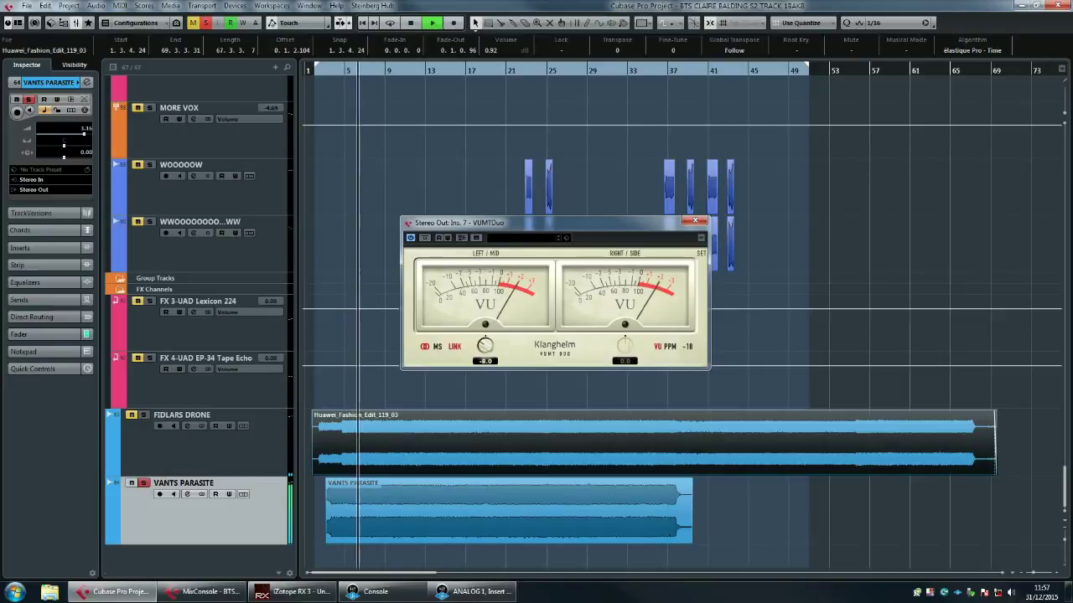
key("space")
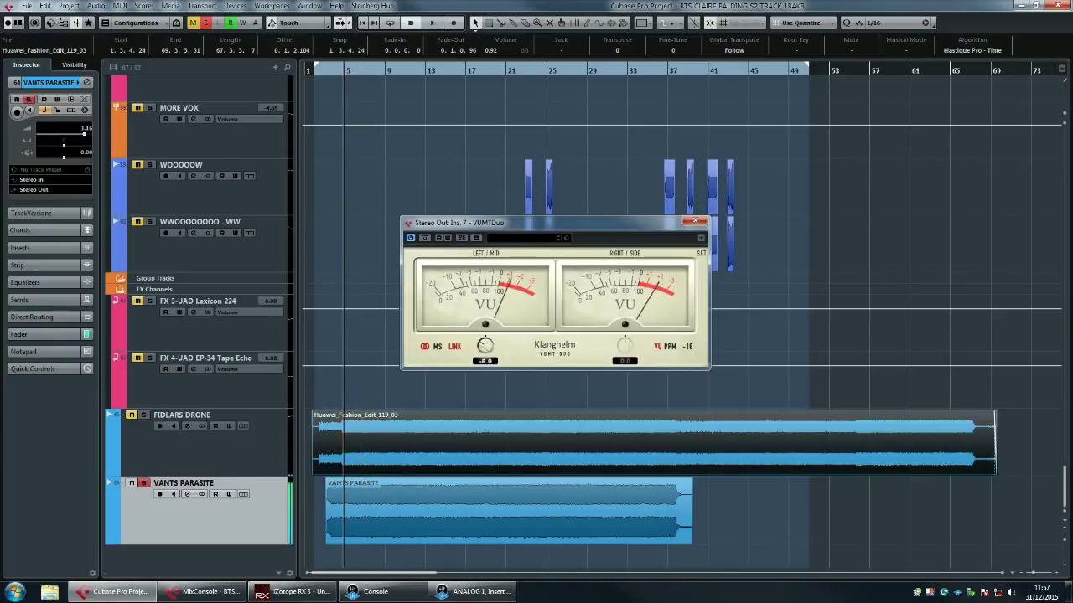
key("Up")
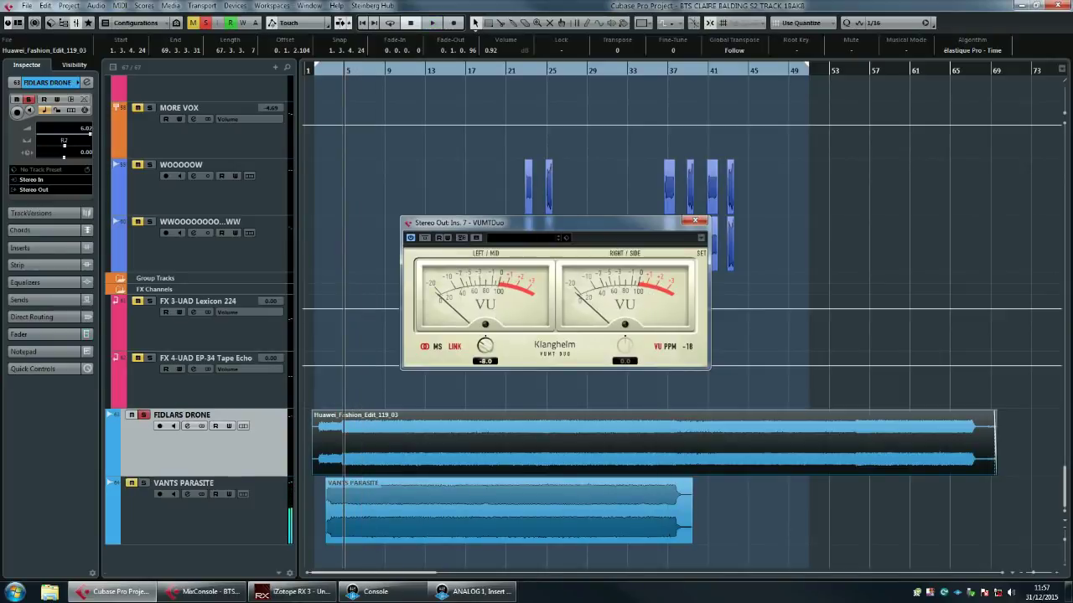
key("s")
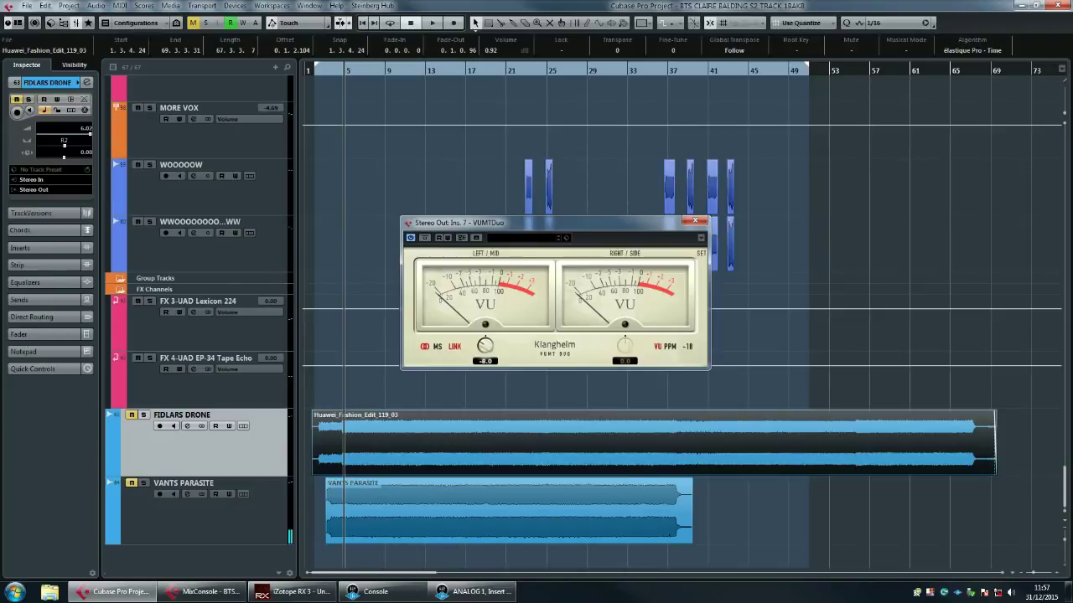
- Bypass the VUMTDuo meter on the Stereo Out and select the VANTS PARASITE clip
left_click(425, 237)
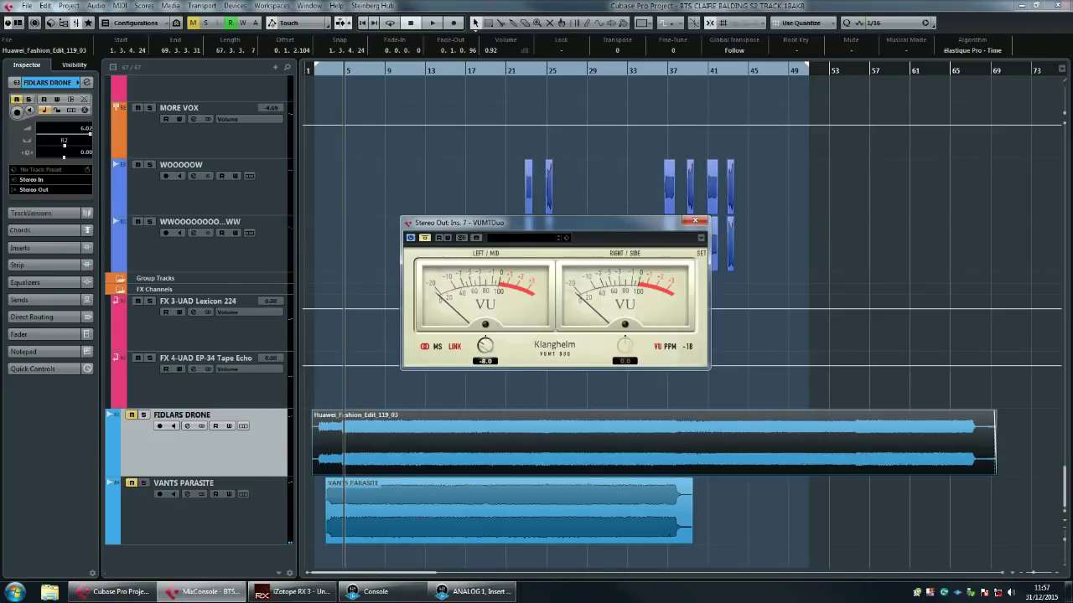
left_click(425, 237)
left_click(425, 237)
left_click(508, 512)
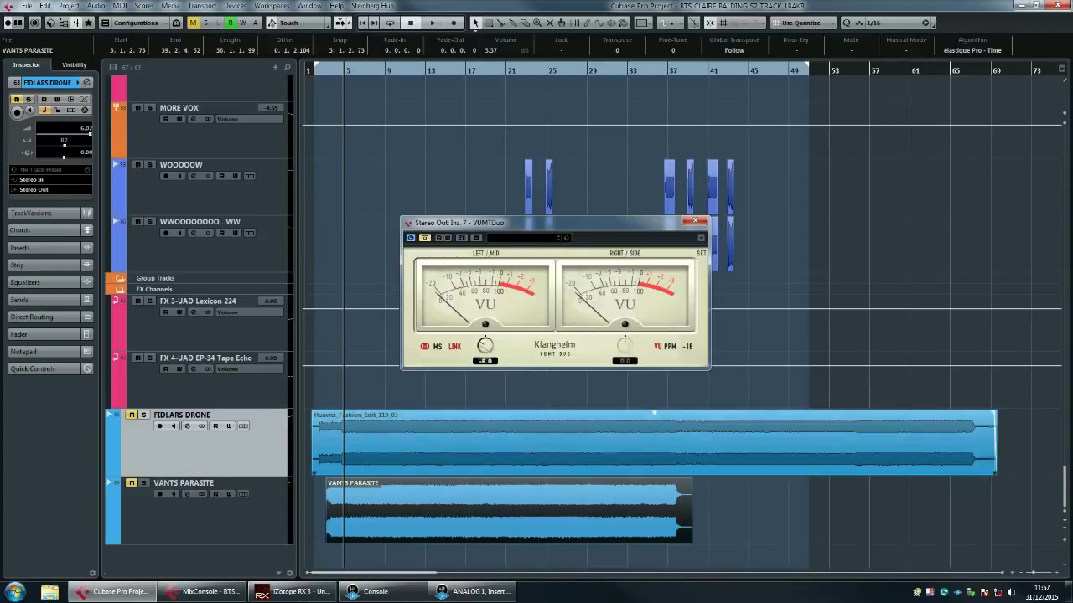
- Play the mix and compare it with FIDLARS DRONE and VANTS PARASITE by switching their solo during playback, ending unsoloed
key("space")
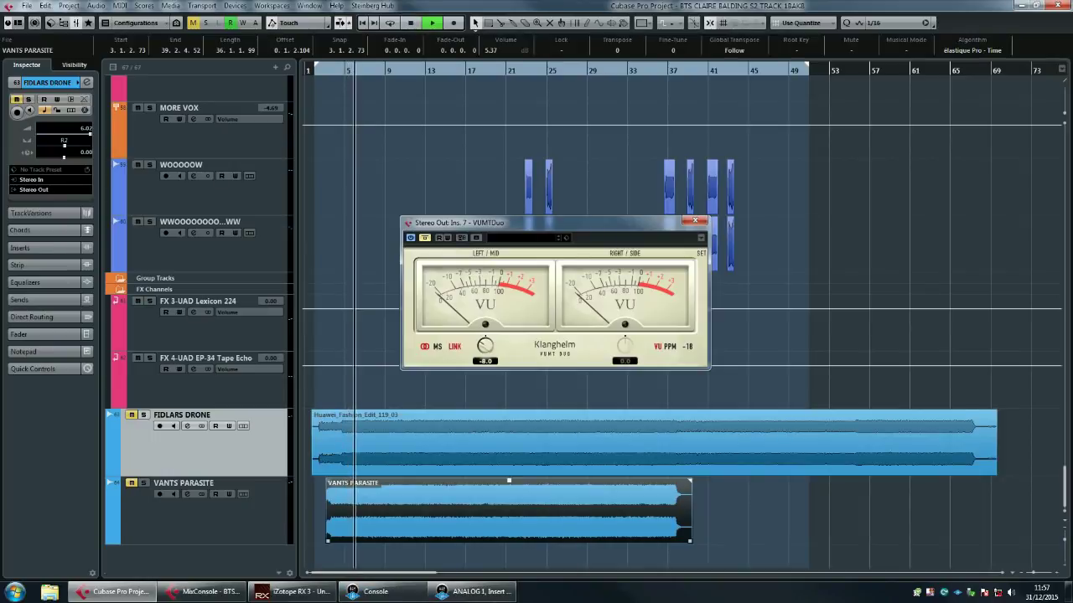
key("s")
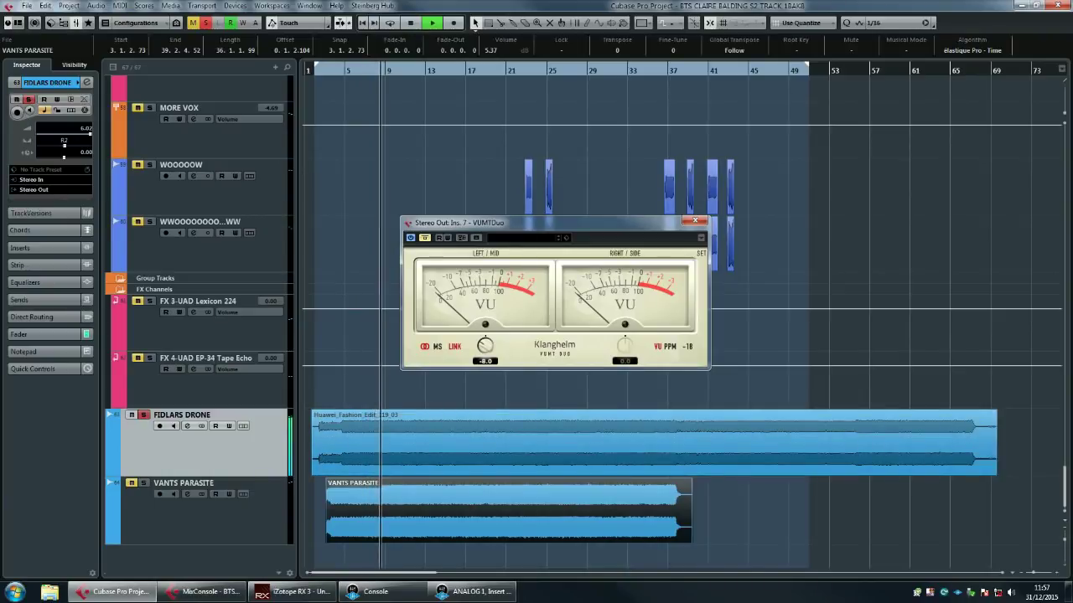
key("s")
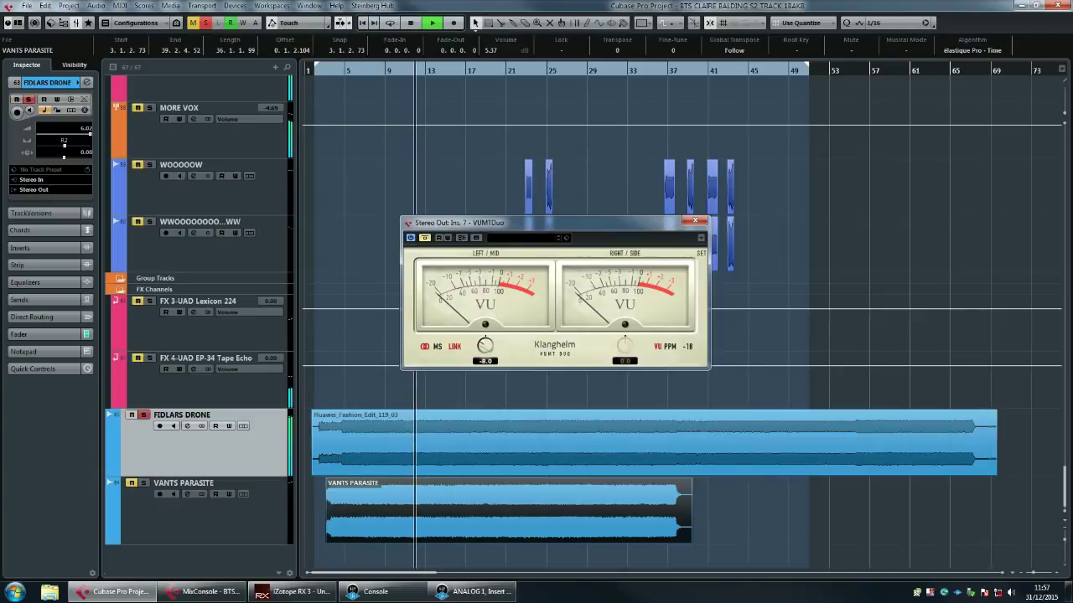
key("s")
left_click(209, 515)
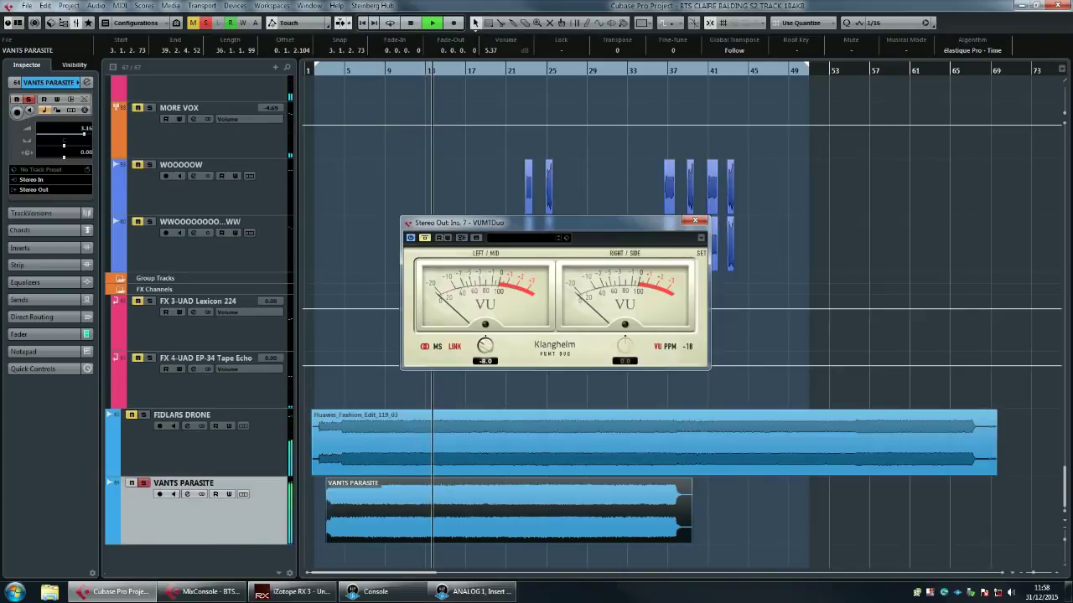
key("space")
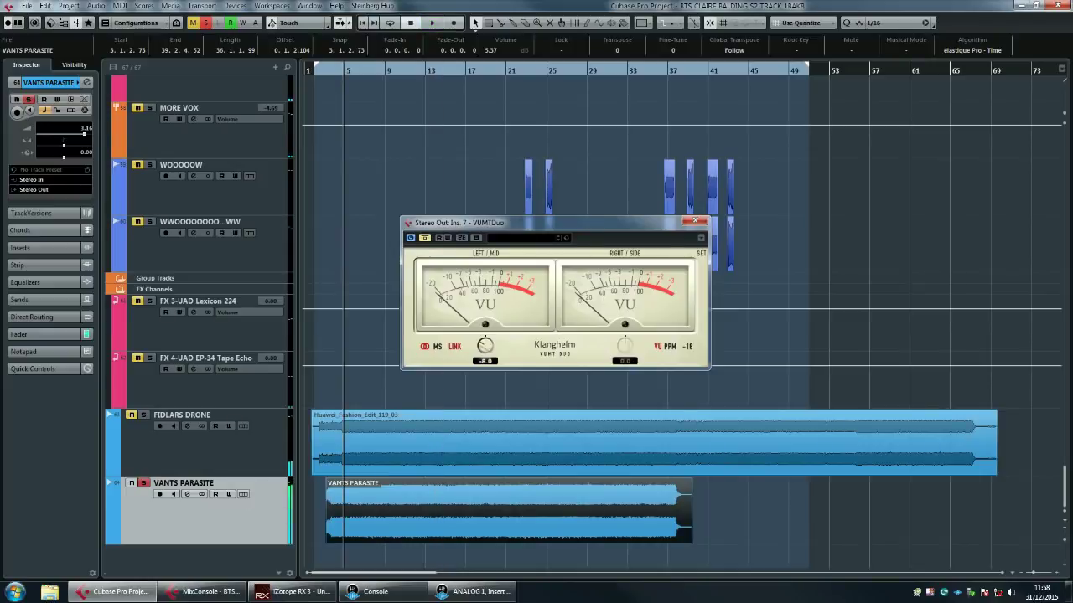
key("s")
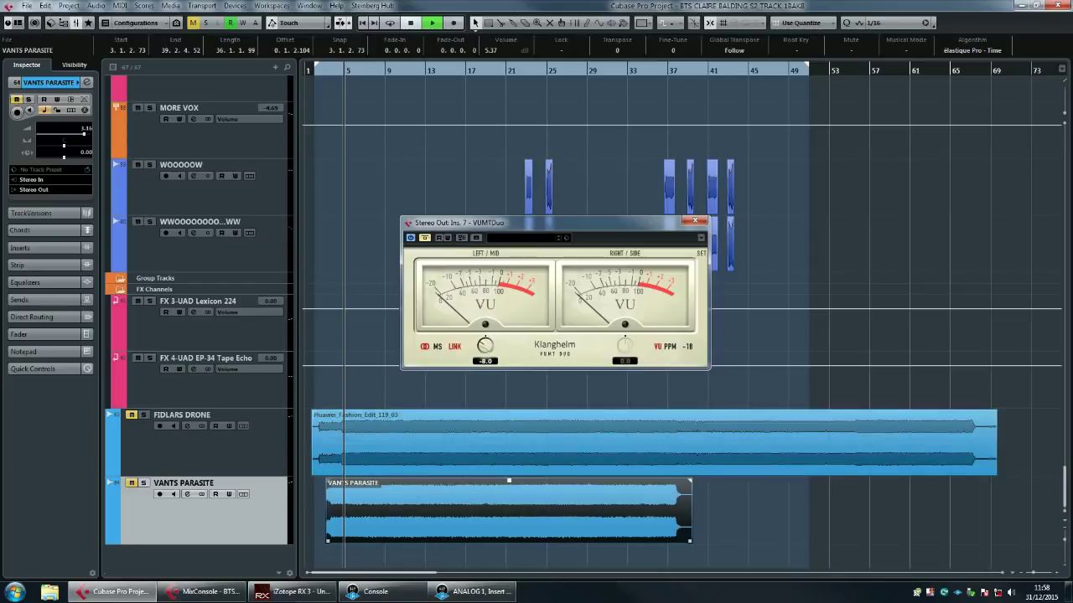
- Play the mix again, briefly soloing VANTS PARASITE and FIDLARS DRONE in turn for comparison, and stop playback
key("space")
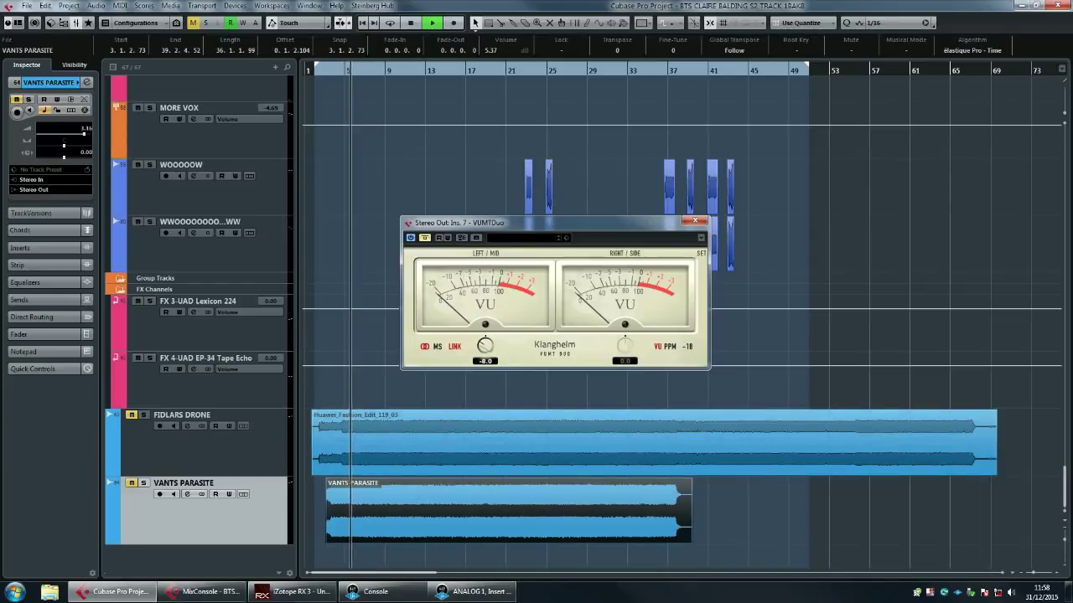
left_click(143, 484)
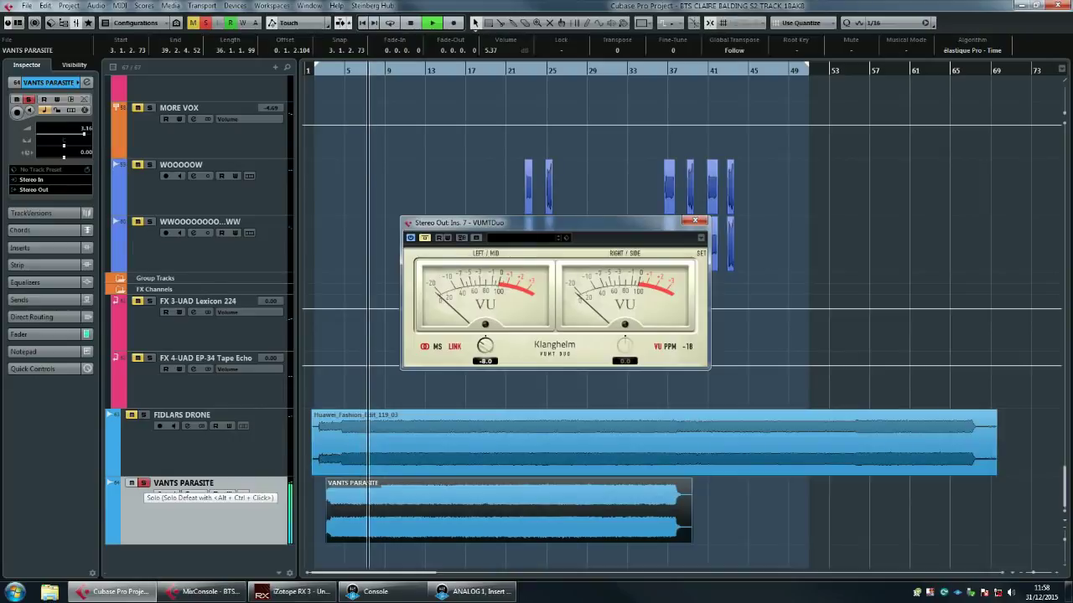
left_click(144, 484)
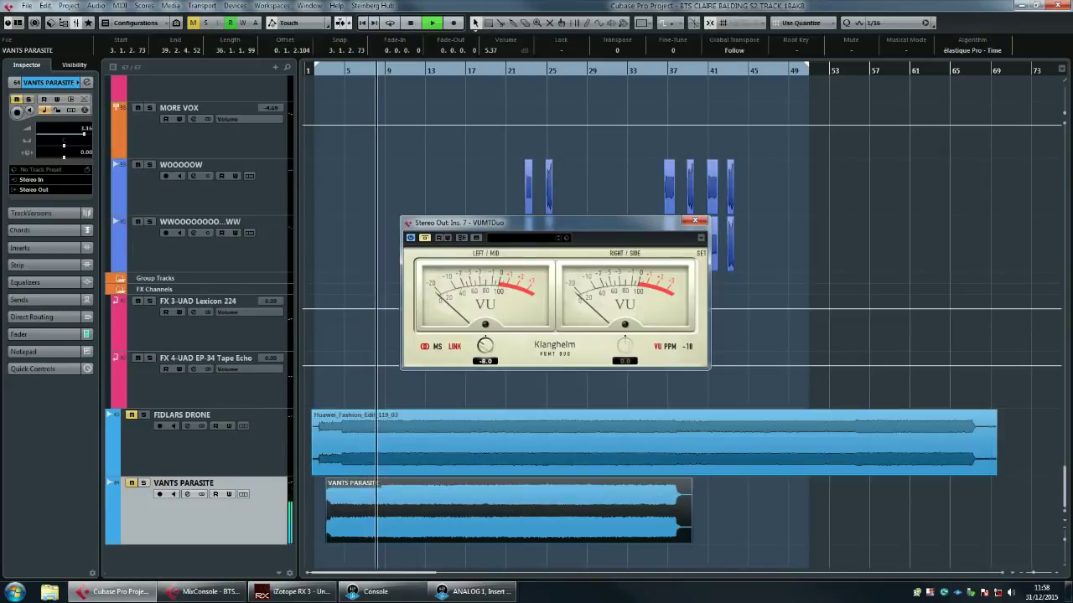
left_click(144, 415)
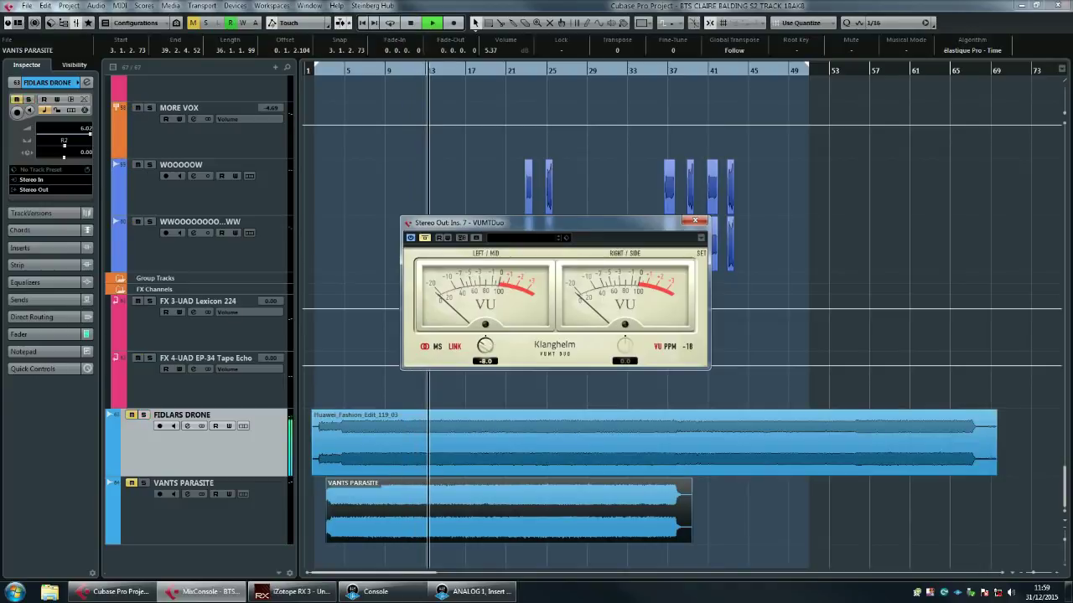
key("space")
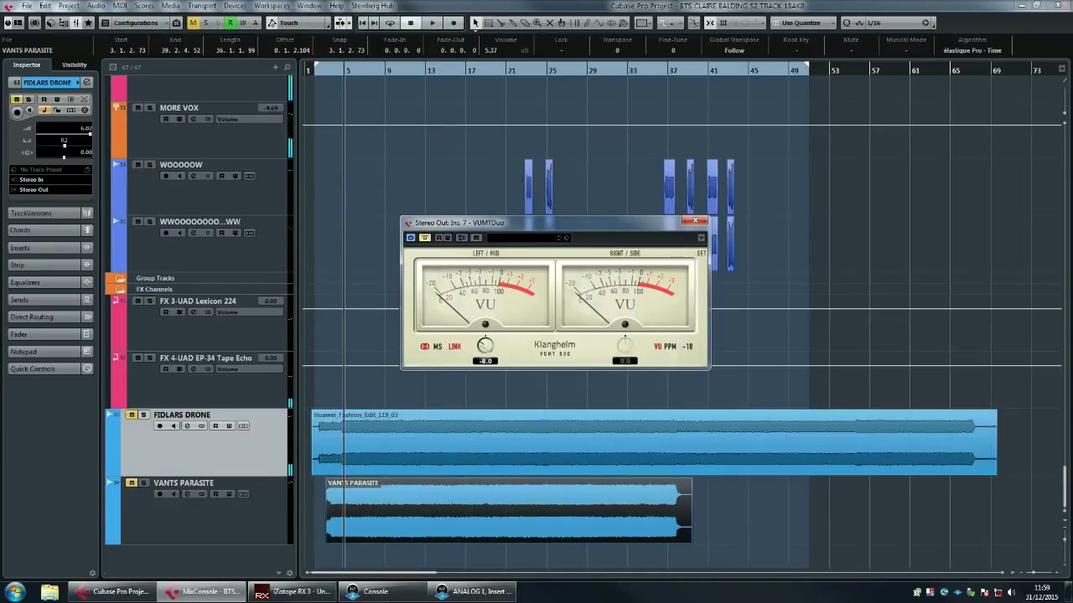
- Select the VANTS PARASITE track and close the VUMTDuo meter window
key("Down")
key("Up")
key("Down")
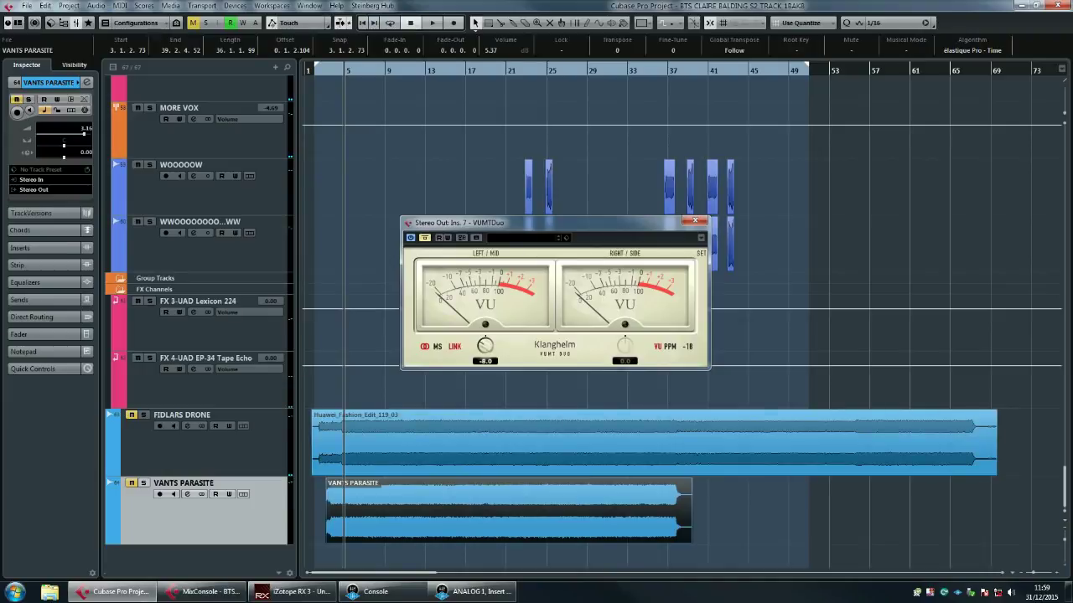
key("Escape")
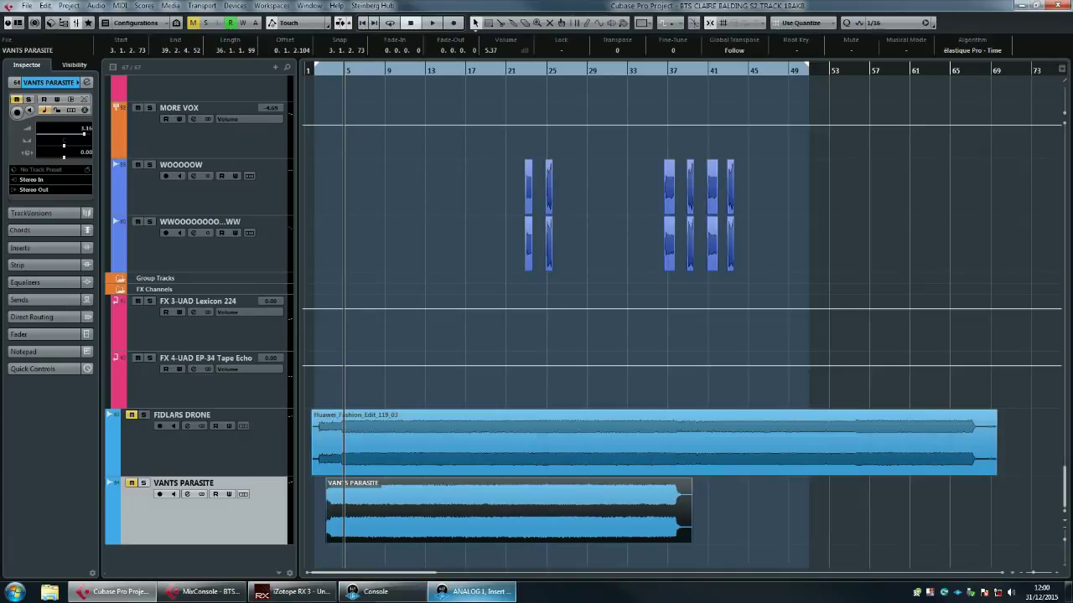
right_click(930, 592)
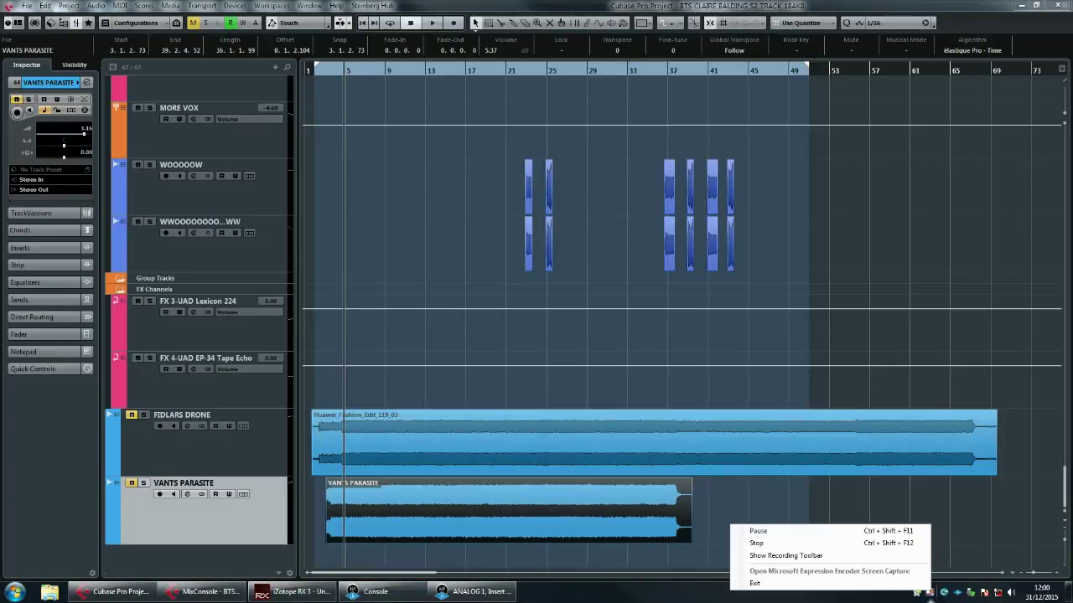